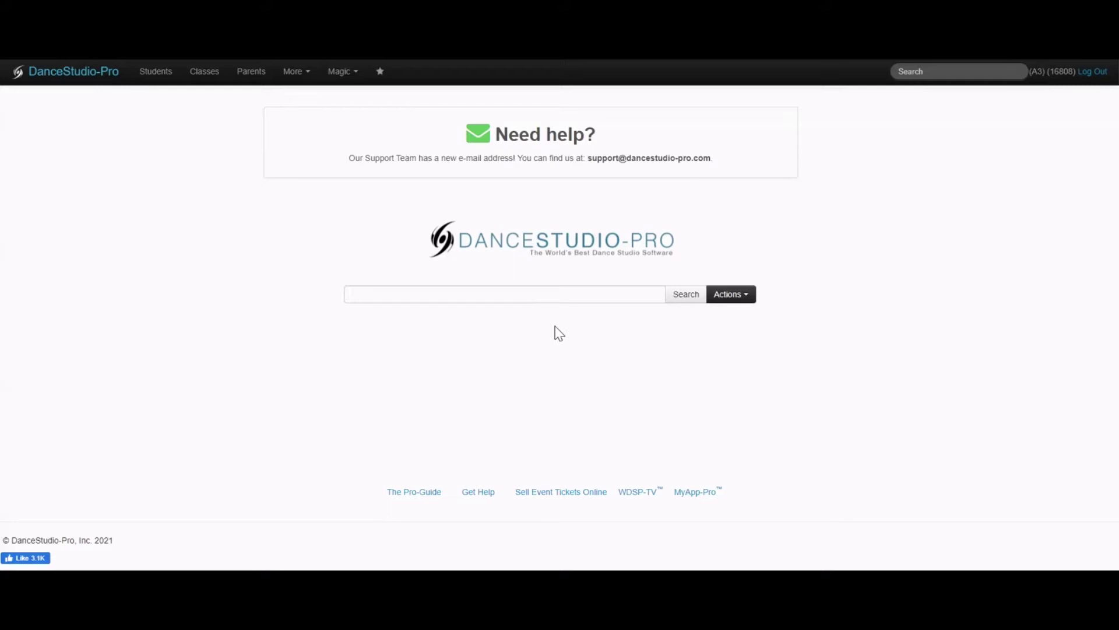
Open the Classes page to list the 2021 season's active classes, including Beginner Ballet.
left_click(212, 78)
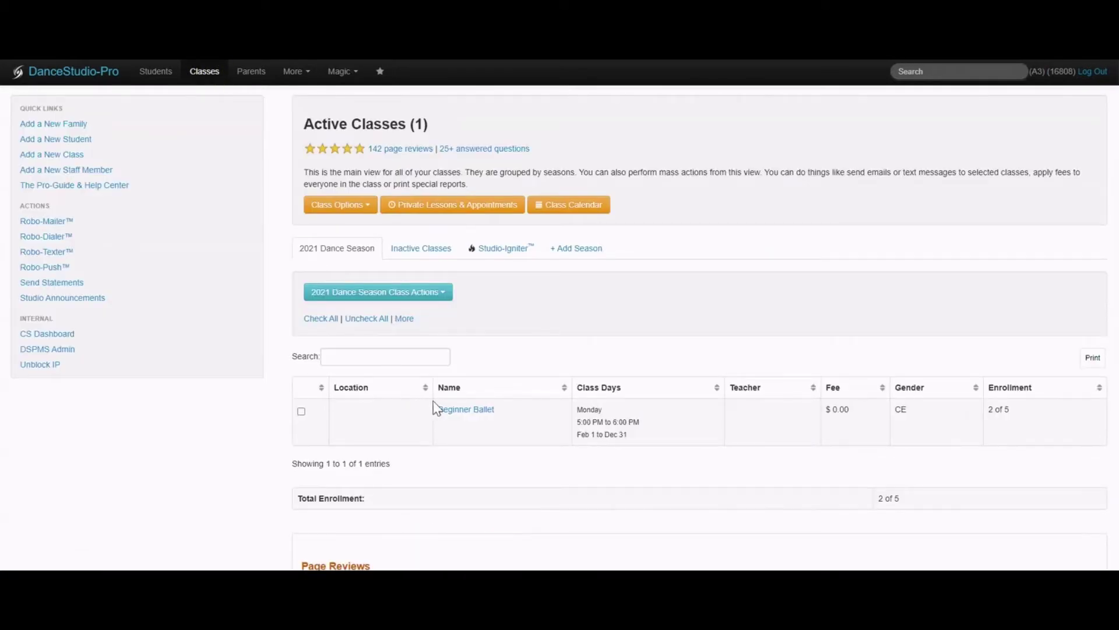
Open Beginner Ballet's settings and toggle Bill Separately on then off, leaving tuition at 0.00.
left_click(477, 413)
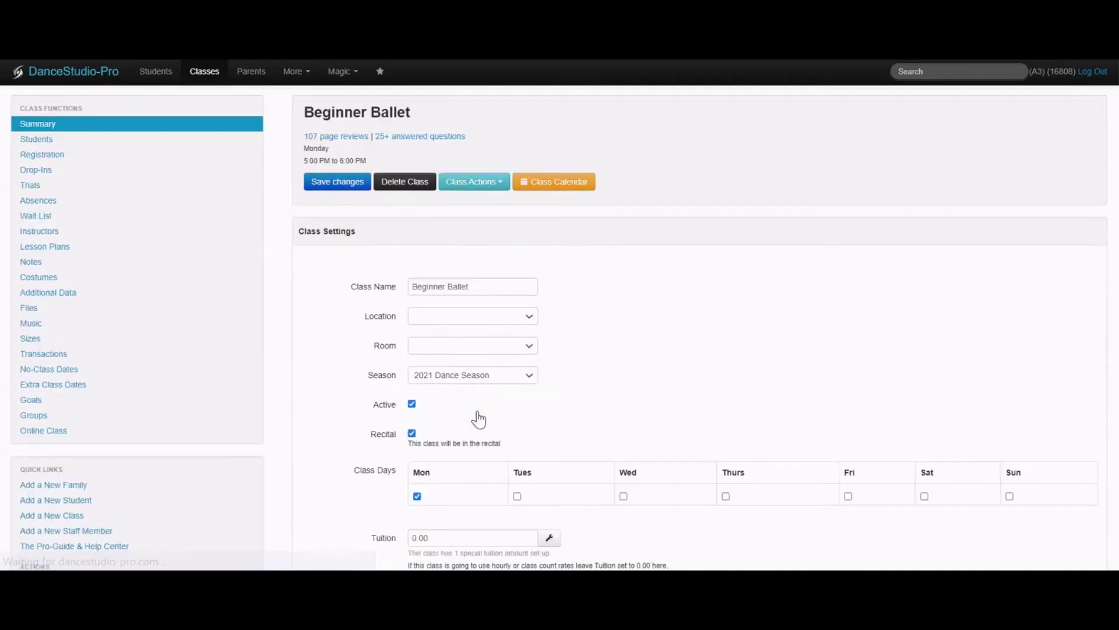
scroll(478, 416, "down", 2)
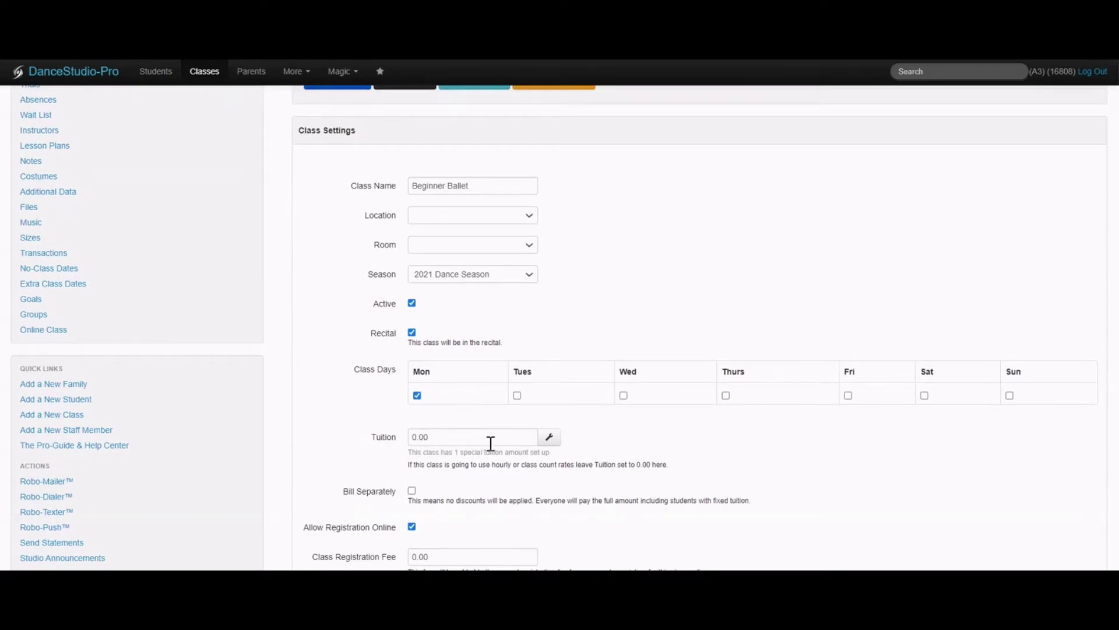
left_click(412, 491)
left_click(412, 492)
scroll(342, 332, "up", 2)
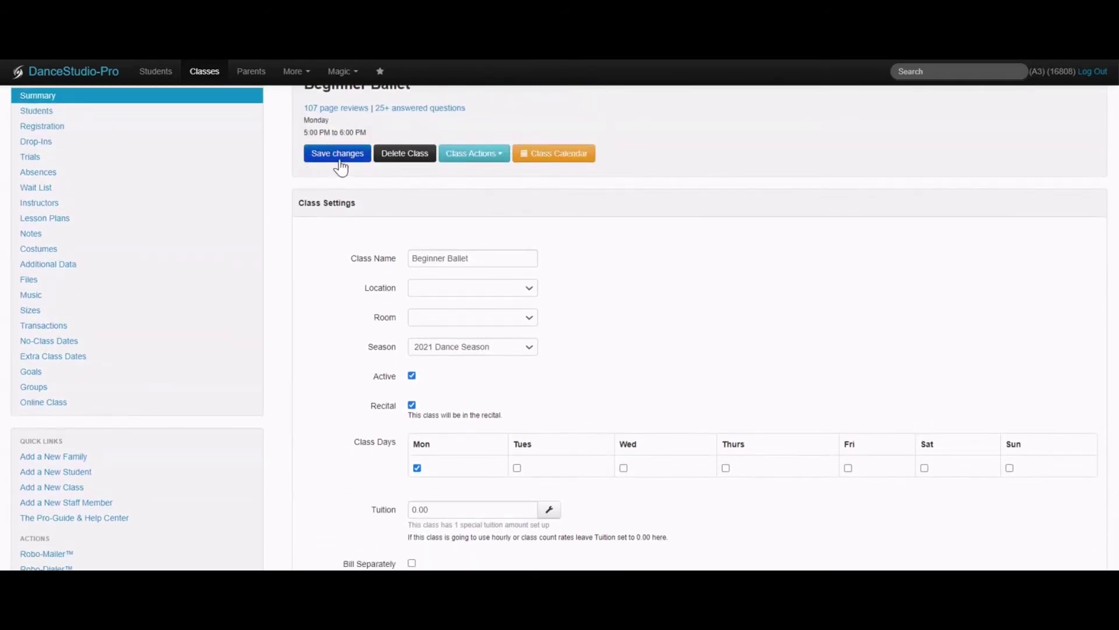
Save the Beginner Ballet settings and open the Discounts tab under More > Tuition & Statements.
left_click(340, 168)
left_click(303, 72)
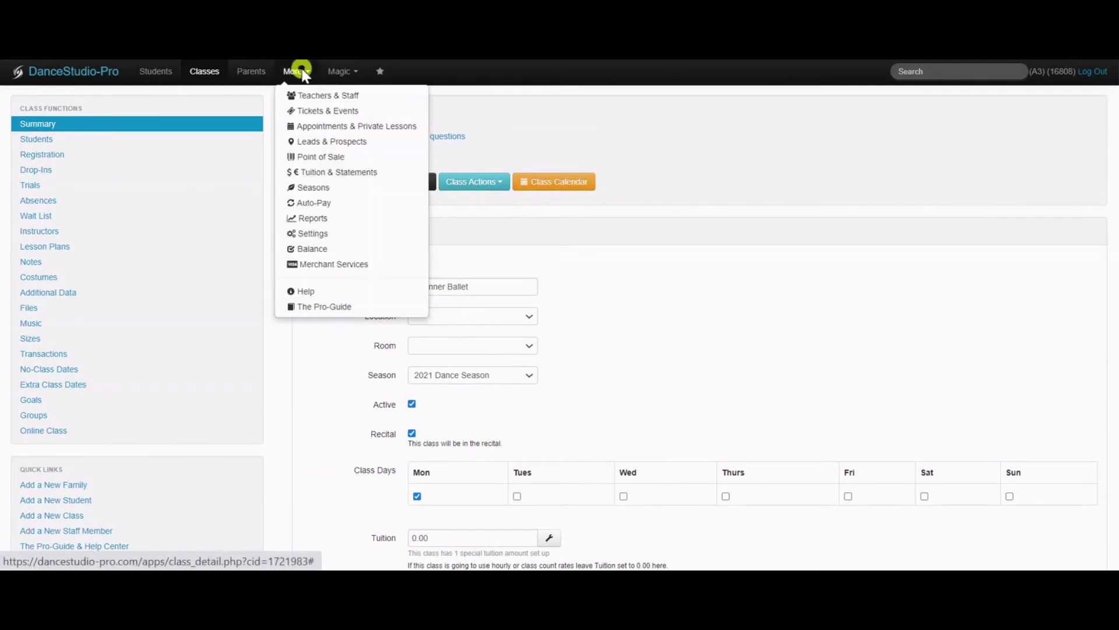
left_click(391, 173)
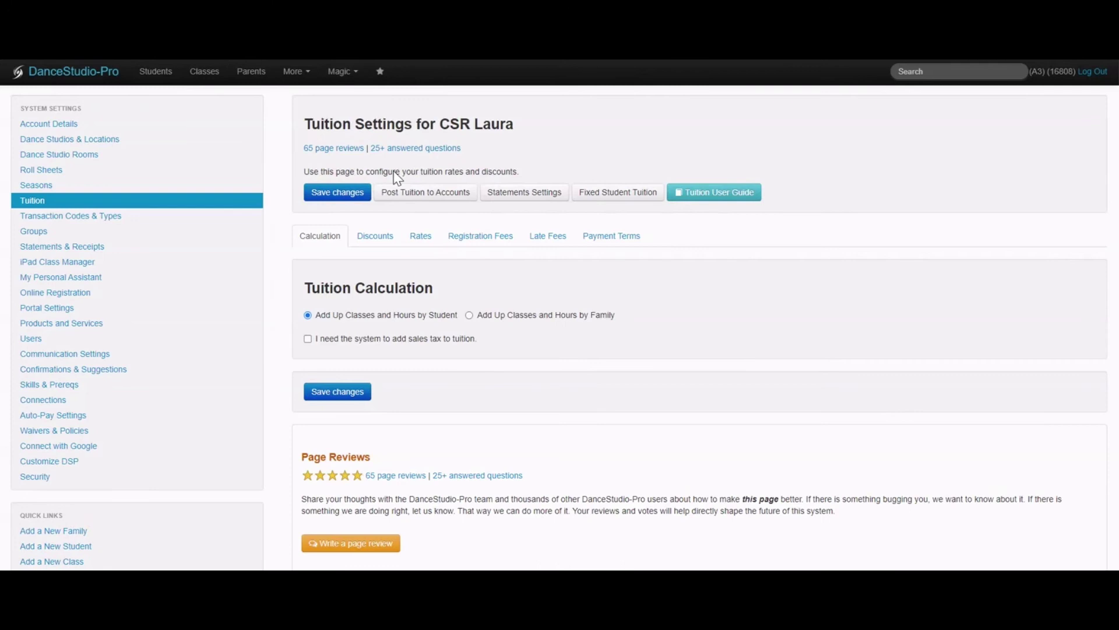
left_click(386, 240)
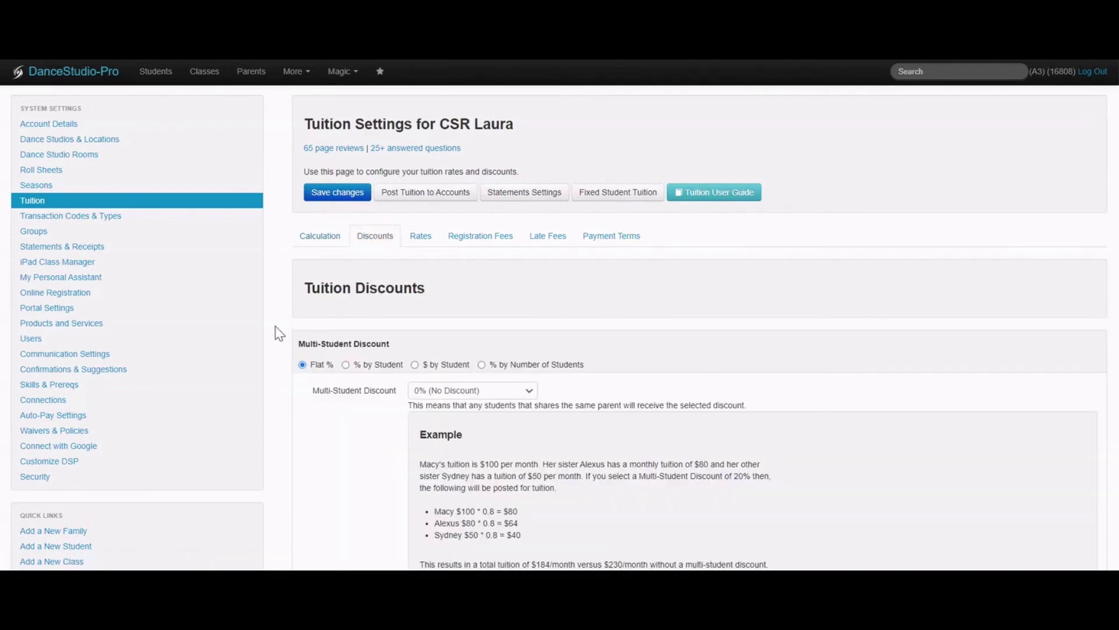
Review the multi-student and multi-class discount dropdowns, all currently at zero.
scroll(278, 333, "down", 1)
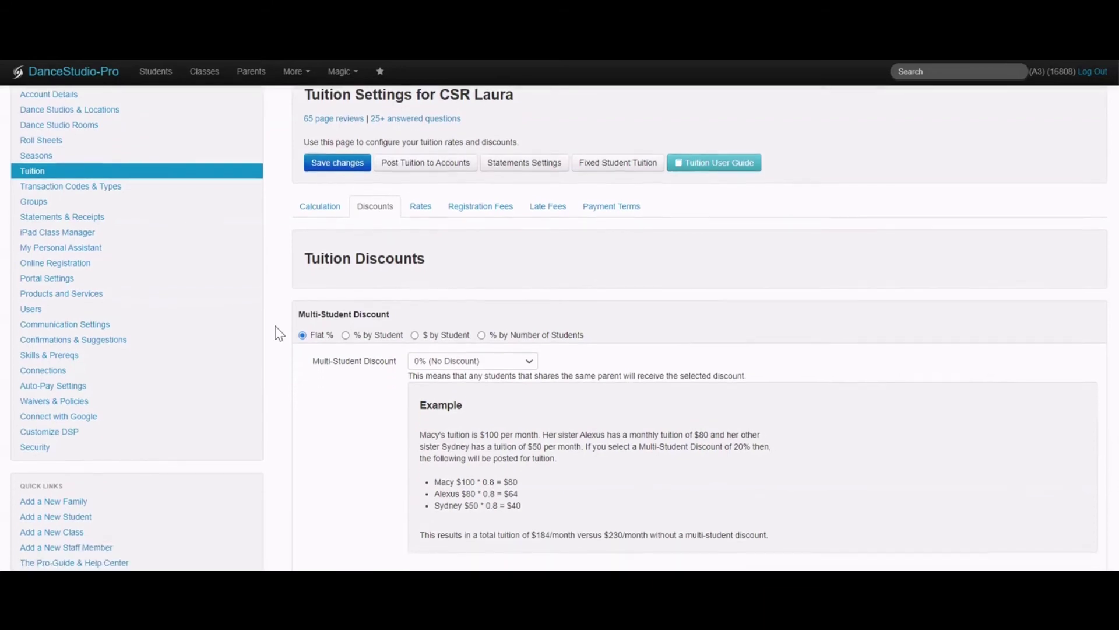
scroll(279, 333, "down", 1)
scroll(278, 334, "down", 3)
scroll(278, 334, "down", 3)
scroll(278, 334, "down", 1)
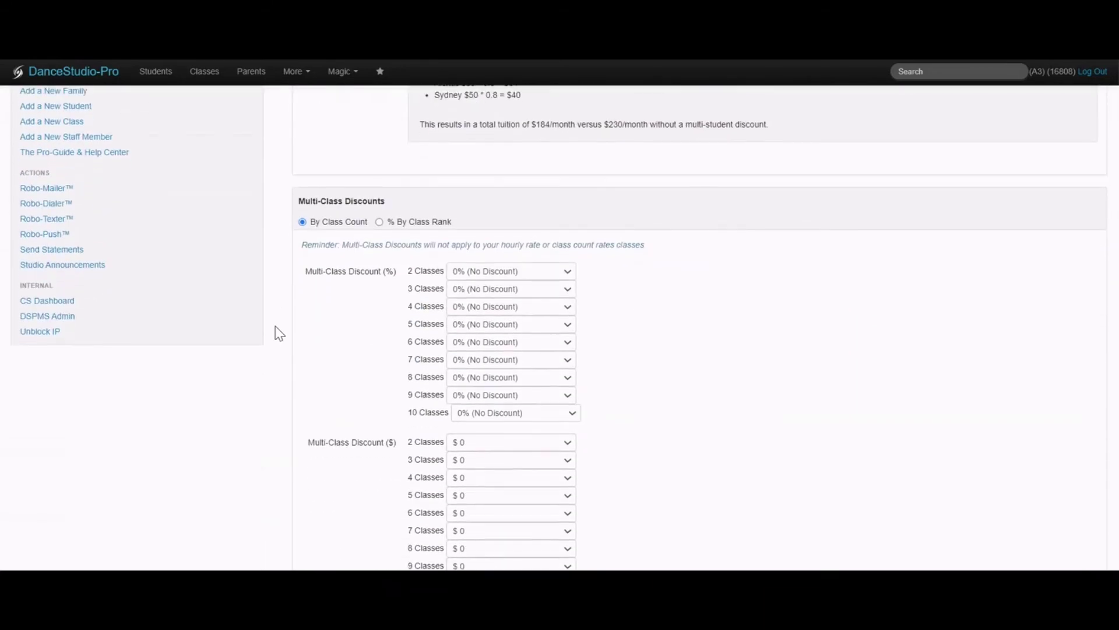
scroll(279, 333, "down", 1)
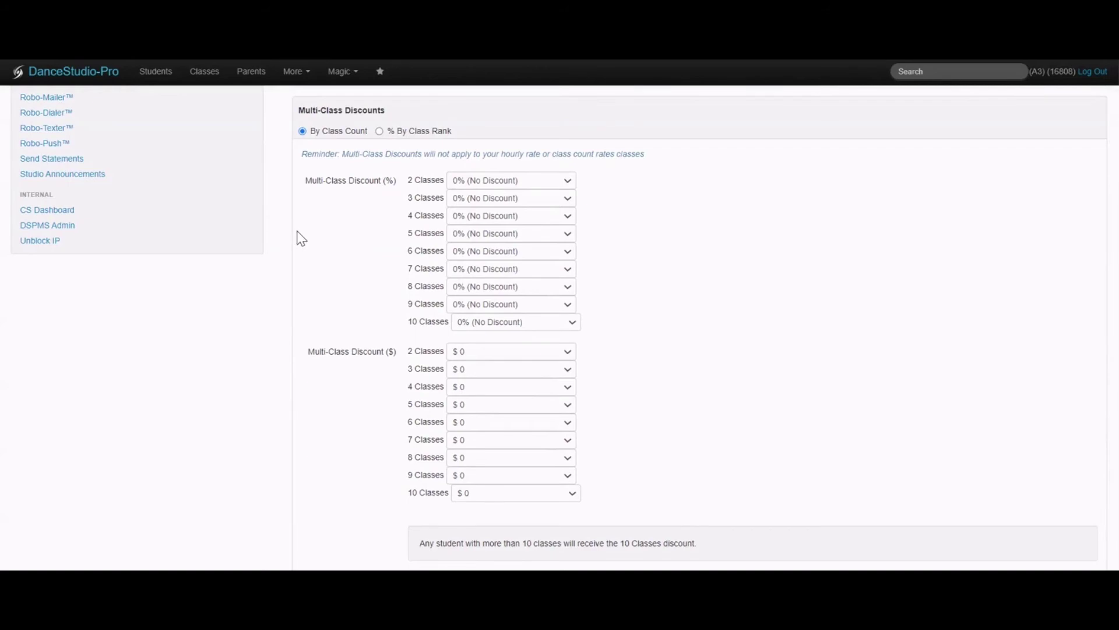
scroll(320, 369, "up", 2)
scroll(320, 369, "up", 5)
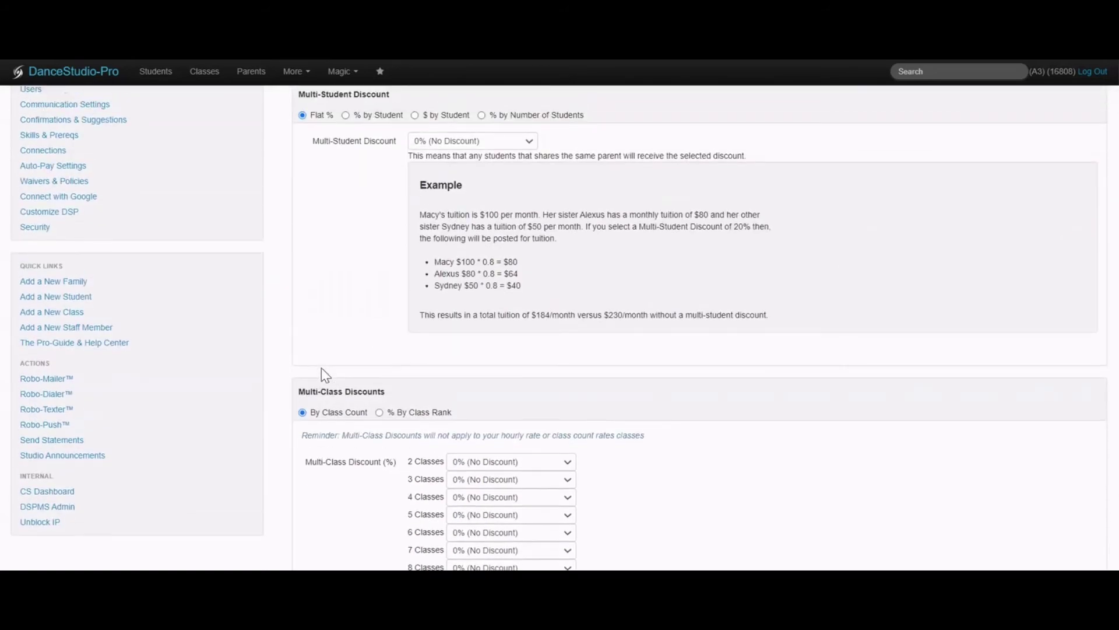
scroll(321, 369, "up", 4)
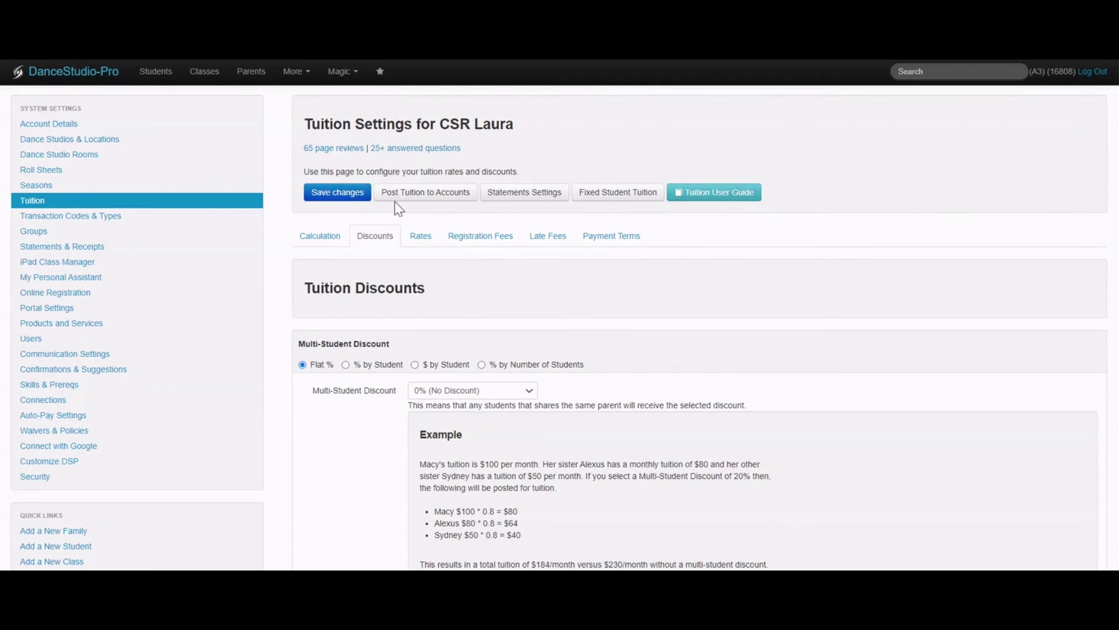
Open the first student's Tuition tab, showing a 0.00 fixed fee and no discount.
left_click(157, 77)
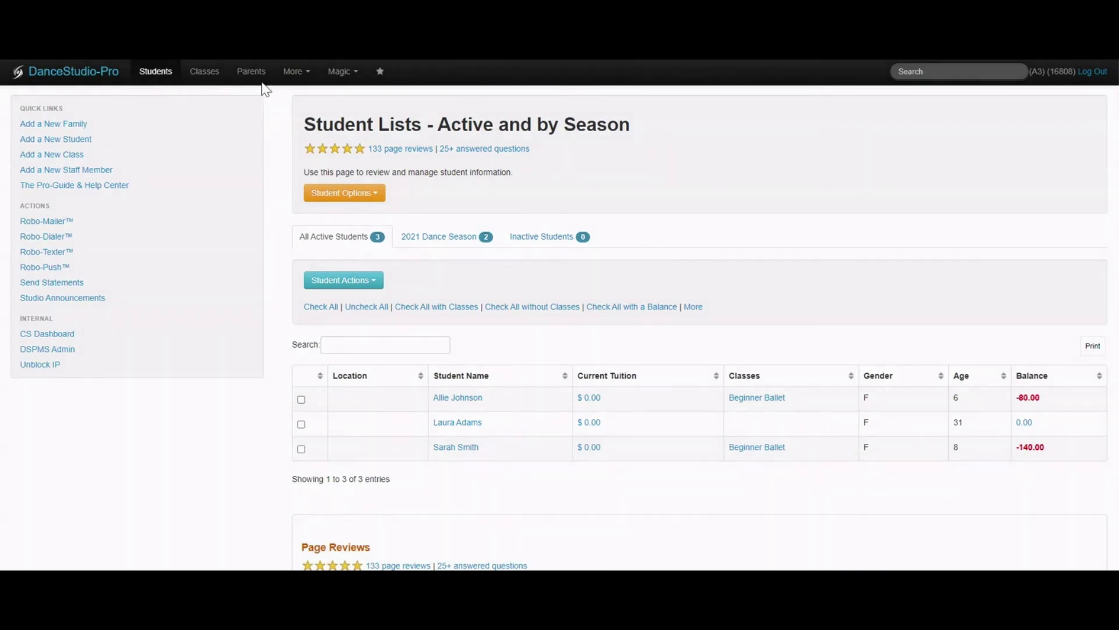
left_click(477, 401)
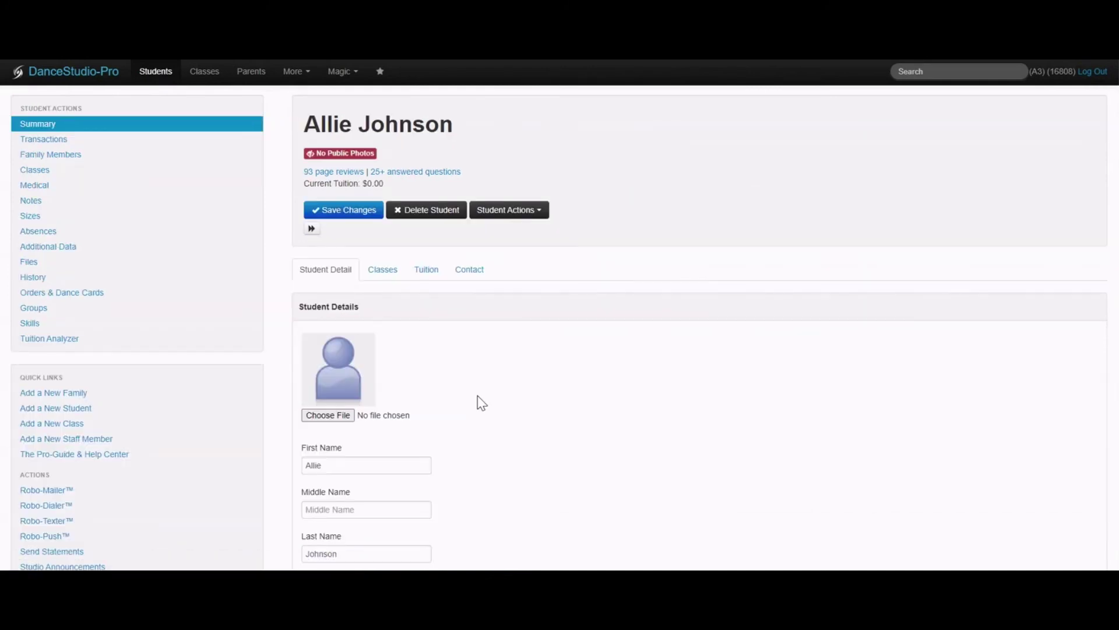
left_click(426, 274)
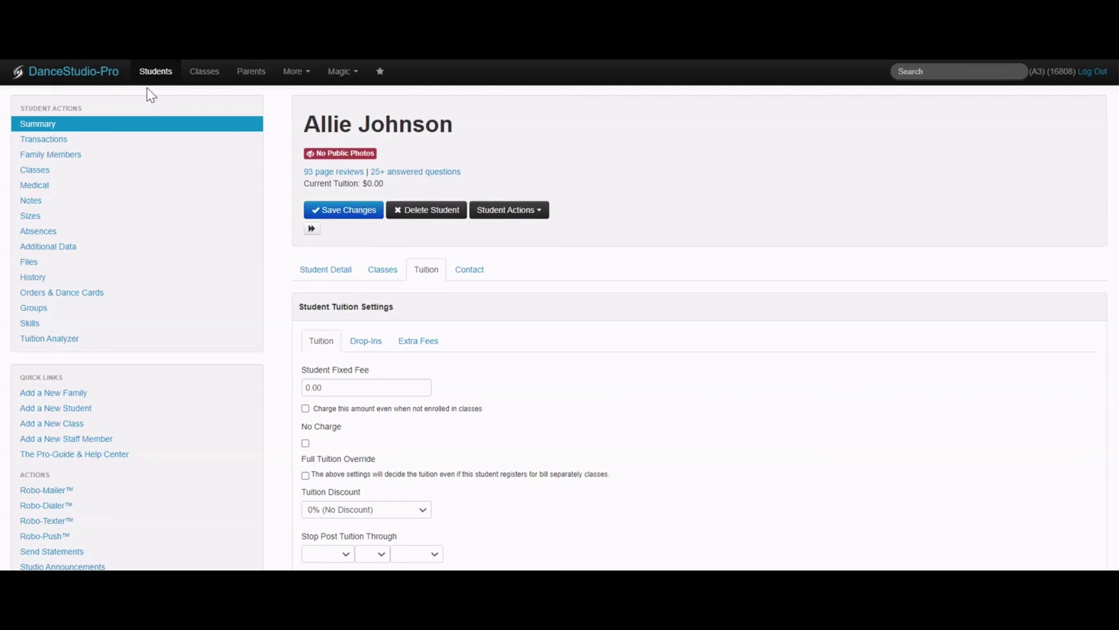
Go back to the DanceStudio-Pro home page via the top-left logo.
left_click(93, 73)
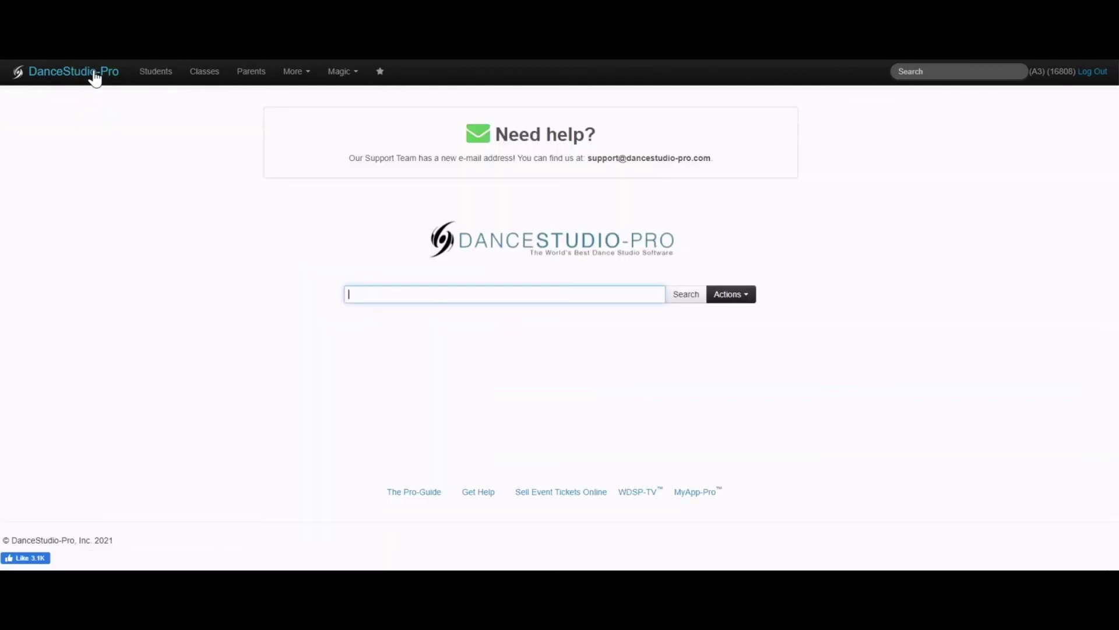